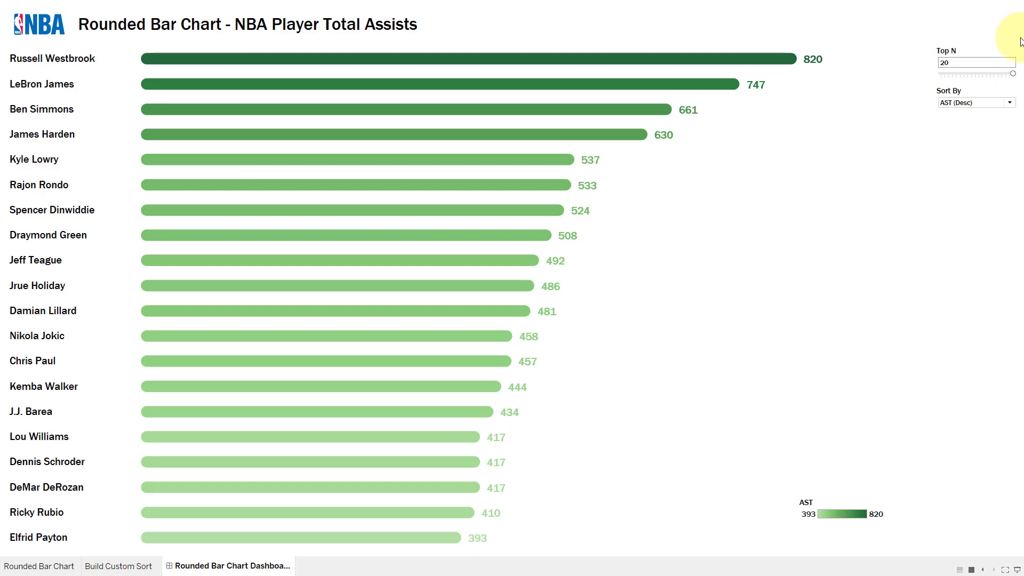
- Lower the dashboard's Top N filter from 20 so fewer players appear in the assists chart
drag(1013, 73, 971, 75)
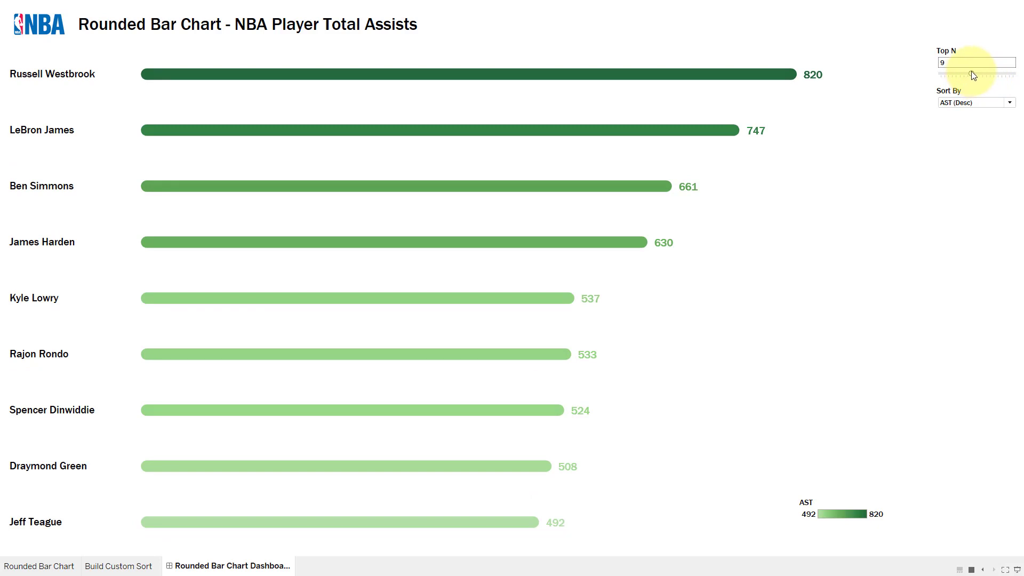
- Move the Top N slider back to 20 so the chart again lists twenty players
drag(971, 75, 1016, 75)
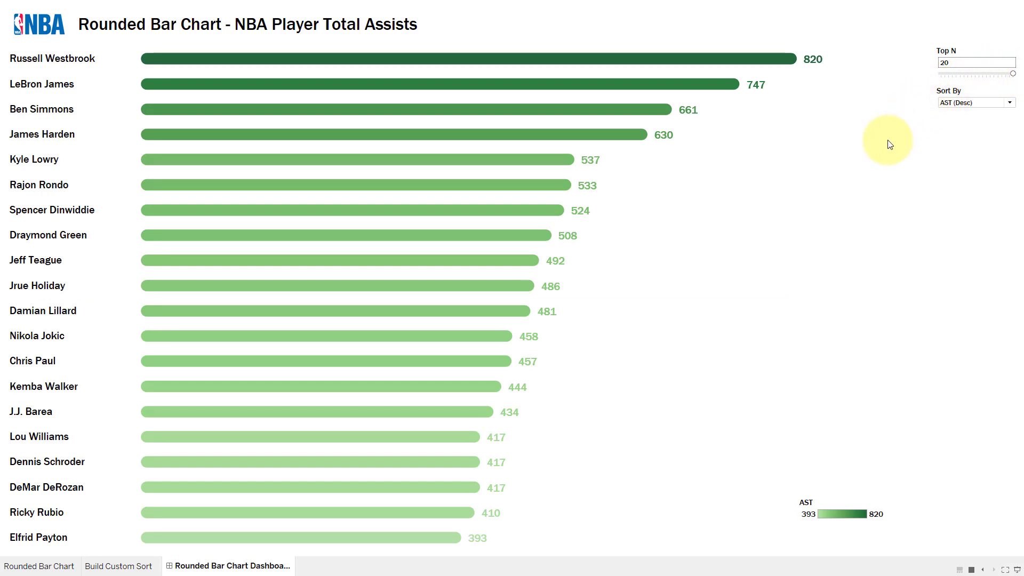
click(1010, 104)
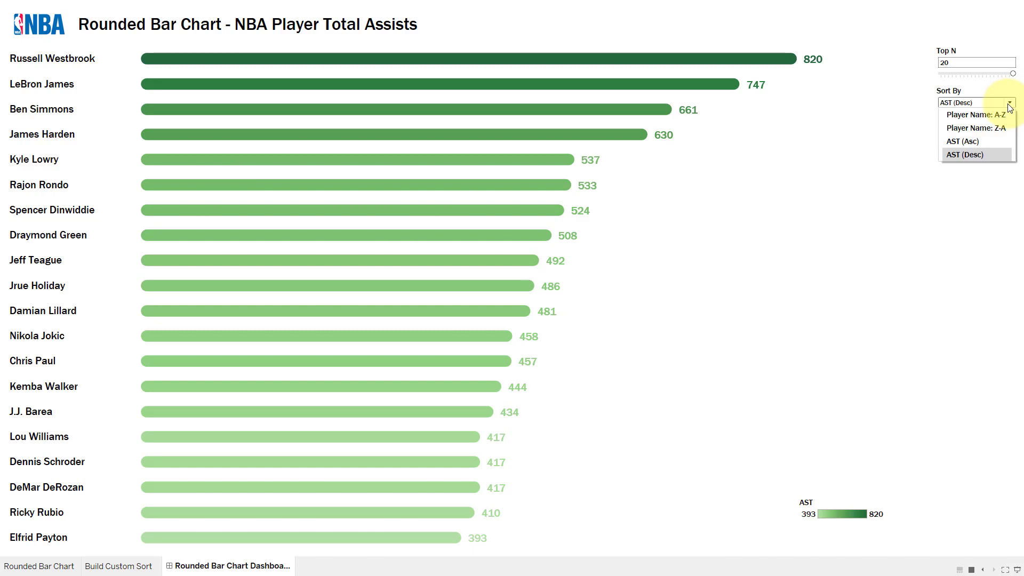
click(961, 116)
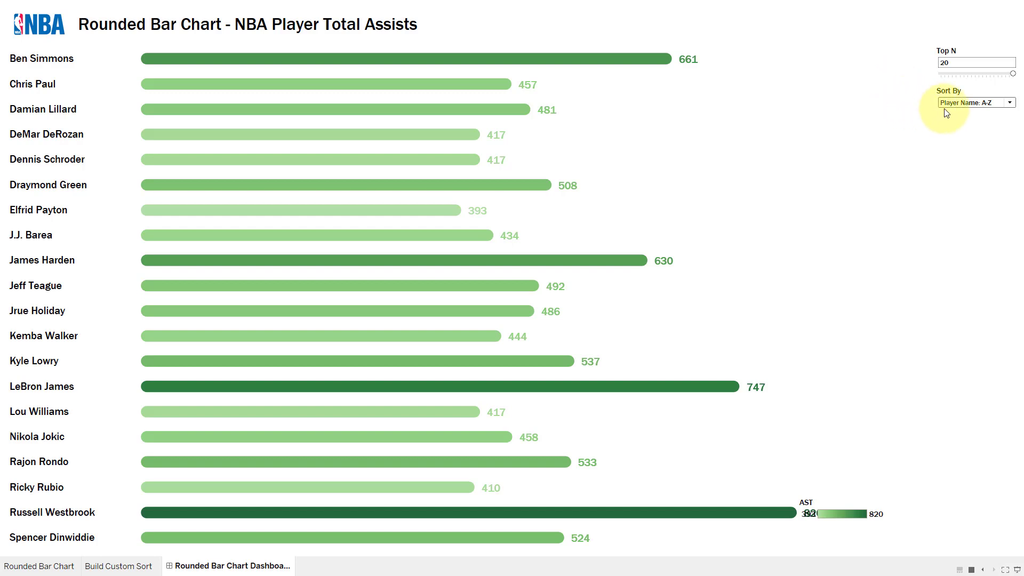
click(1011, 103)
click(993, 128)
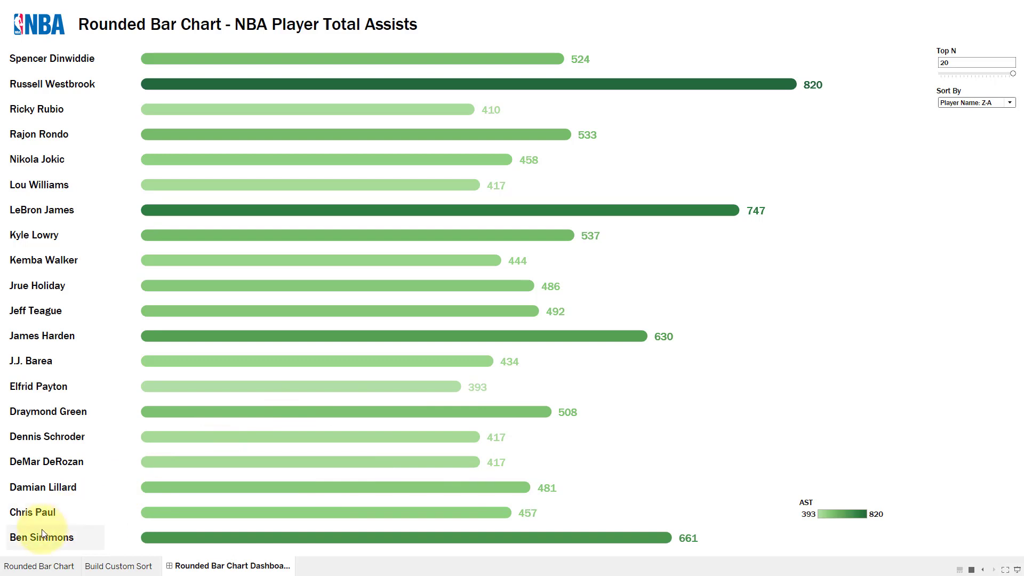
click(1010, 103)
click(971, 141)
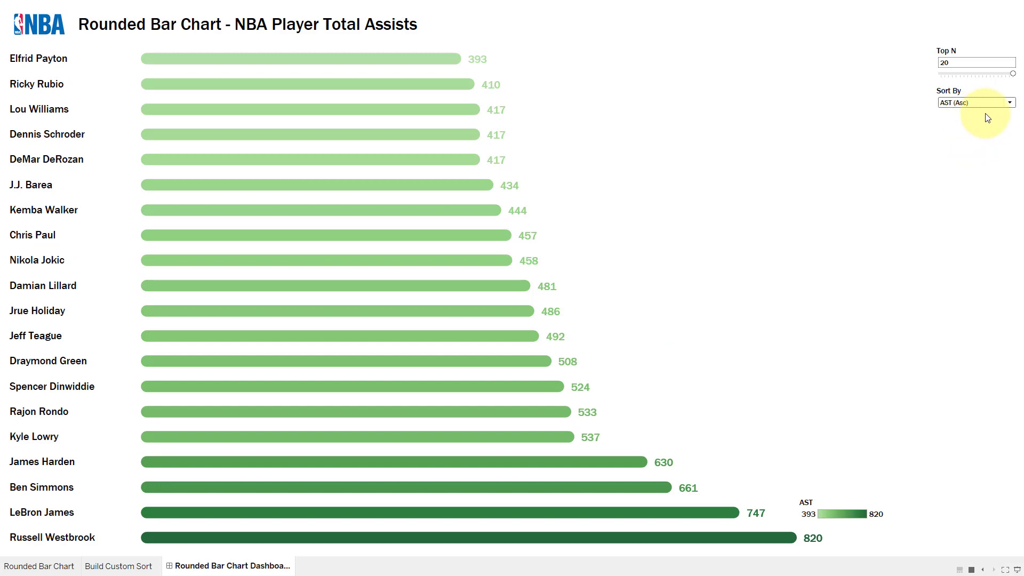
click(1007, 105)
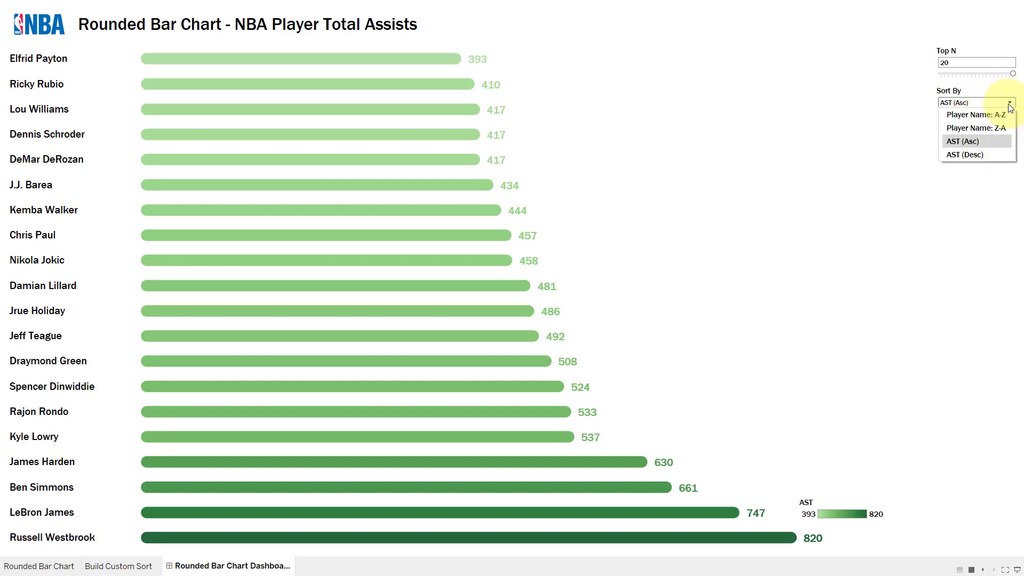
click(984, 154)
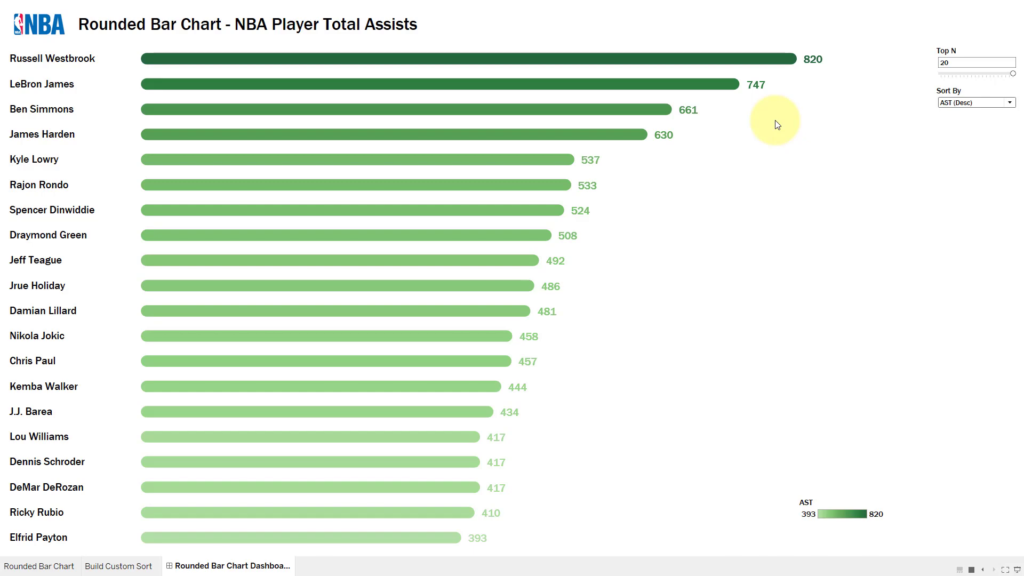
- Exit presentation mode, switch to the Build Custom Sort sheet, and open the Sort By parameter's edit dialog
key(Escape)
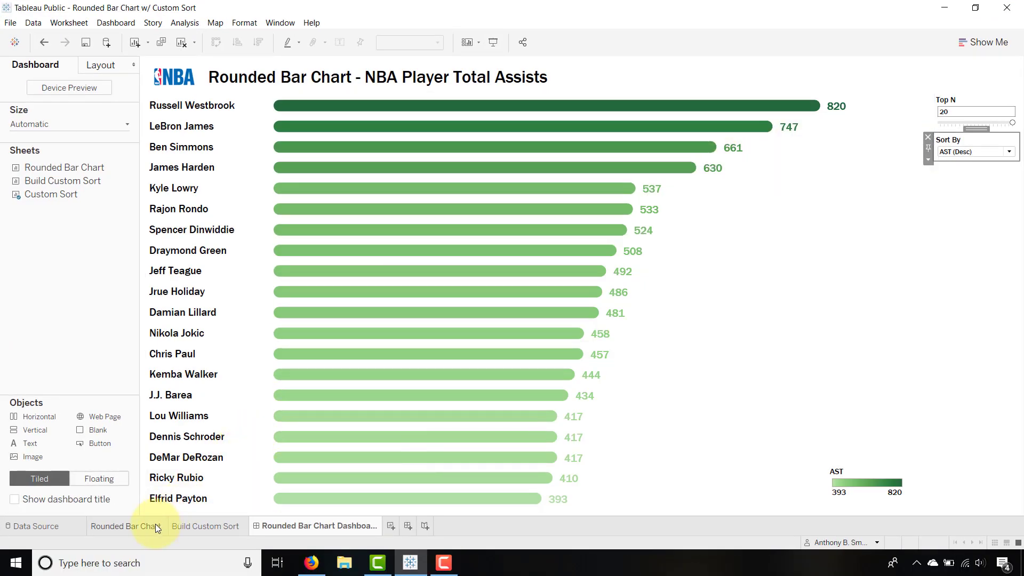
click(189, 527)
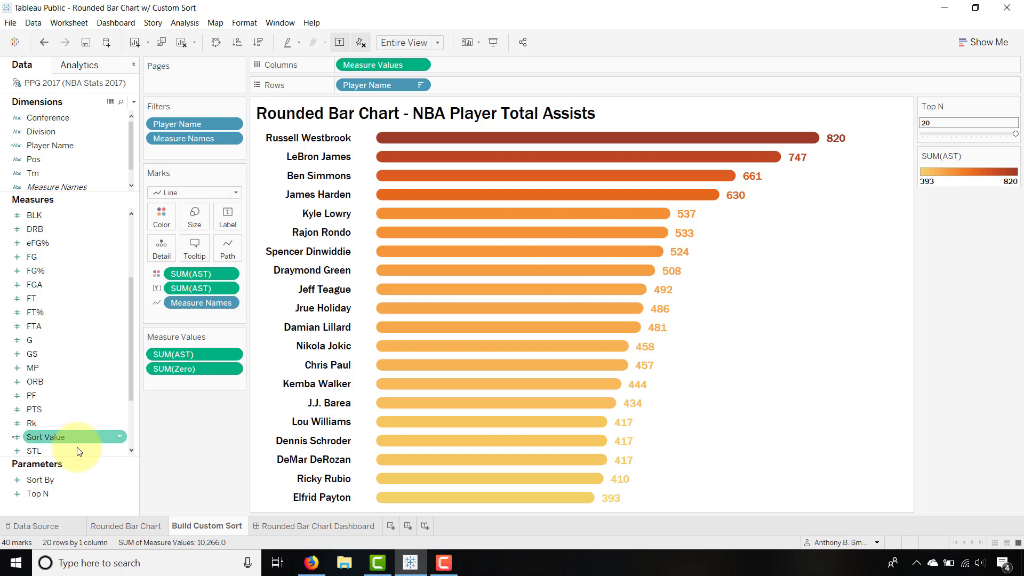
click(134, 103)
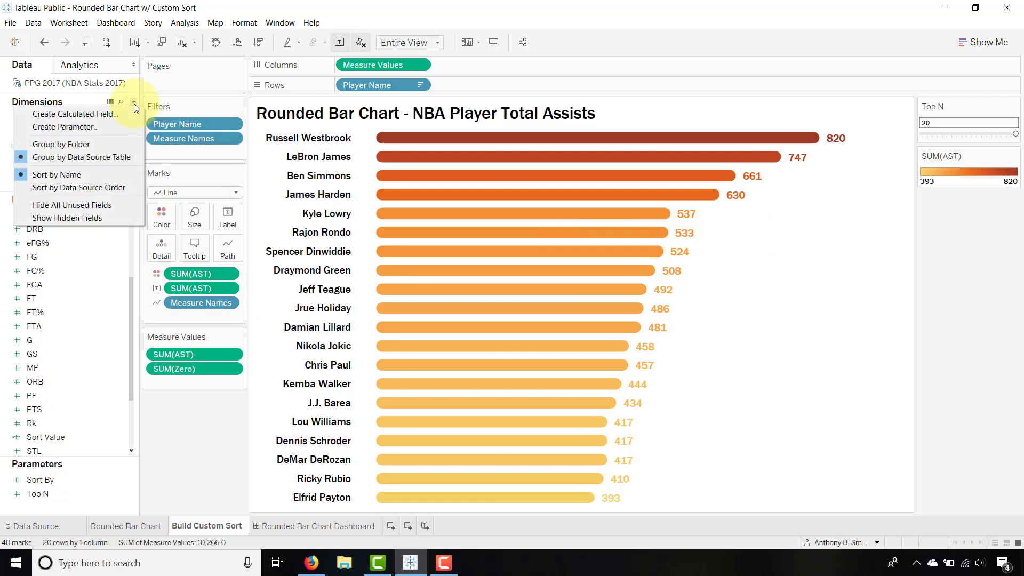
click(143, 477)
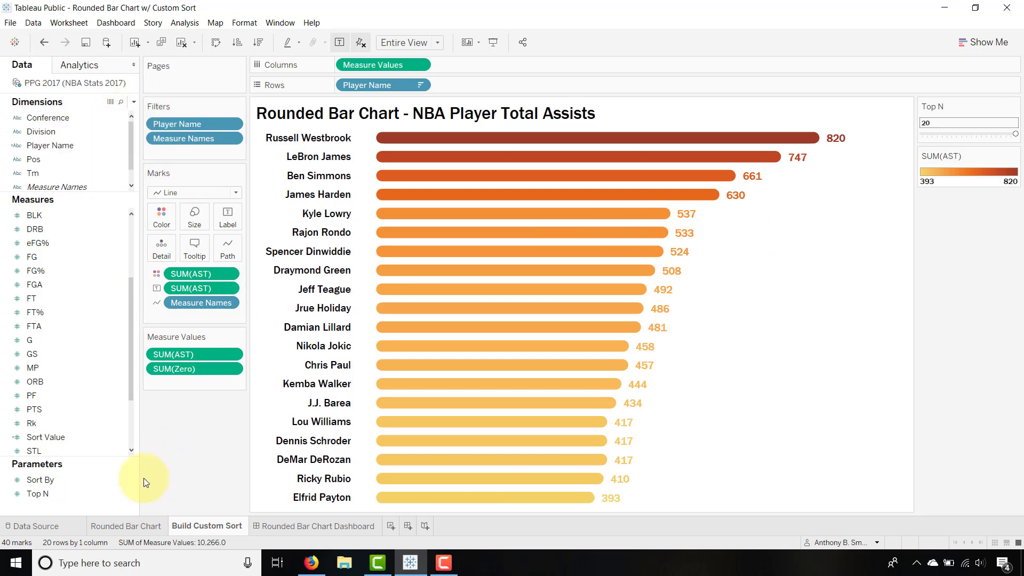
right_click(48, 479)
click(76, 338)
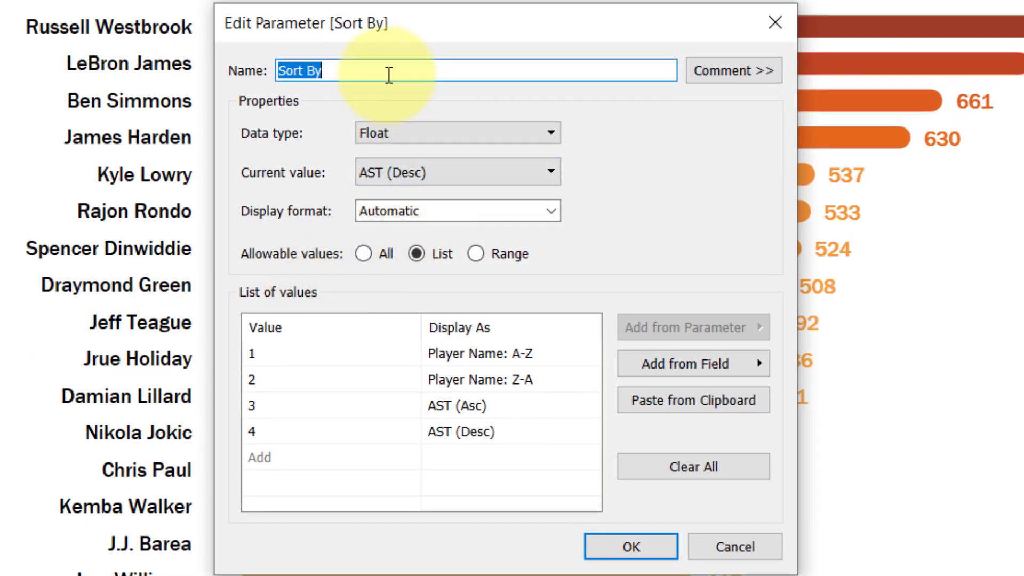
click(389, 75)
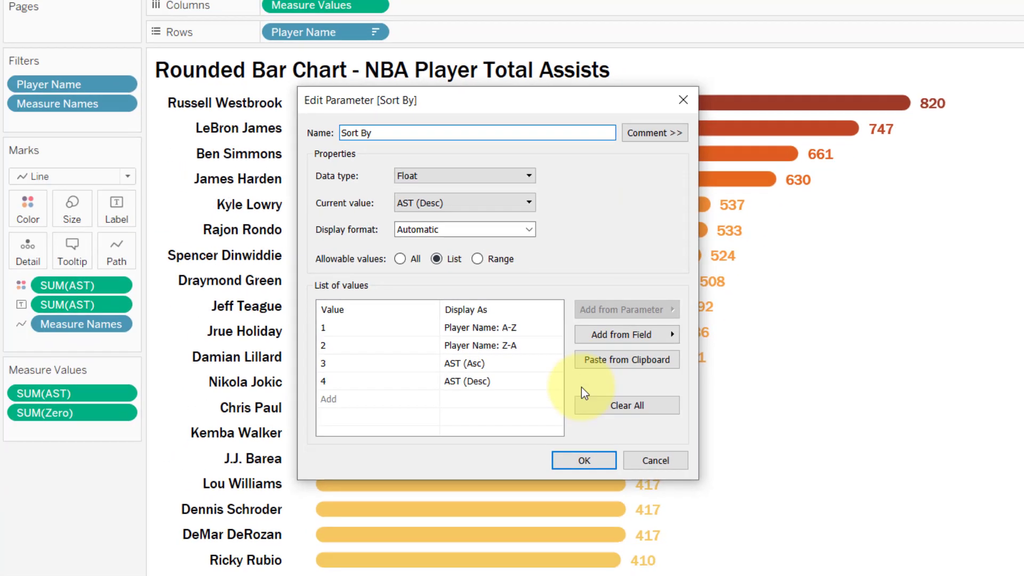
- Close the Sort By parameter dialog, keeping its four sort values unchanged
click(584, 460)
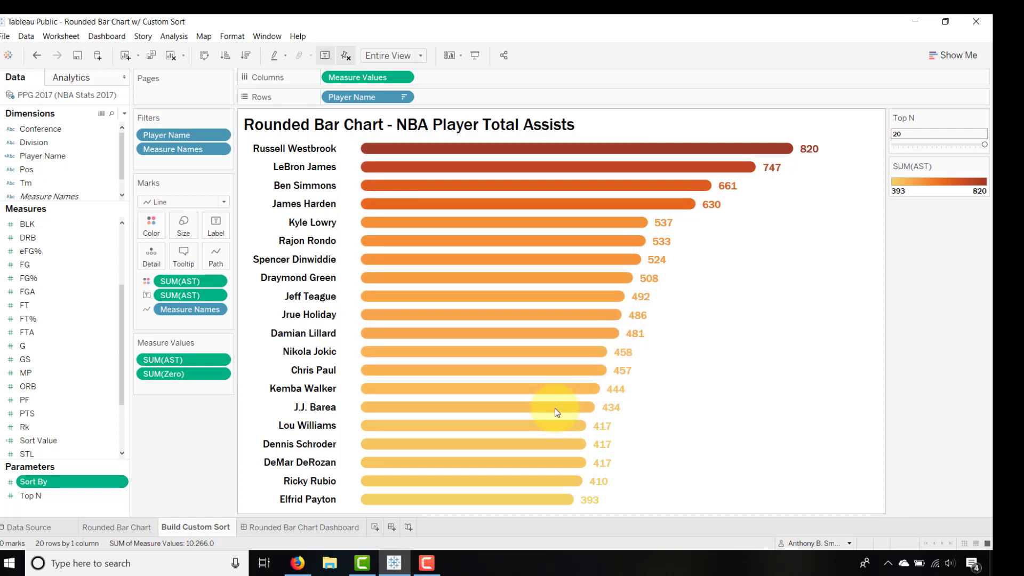
click(124, 114)
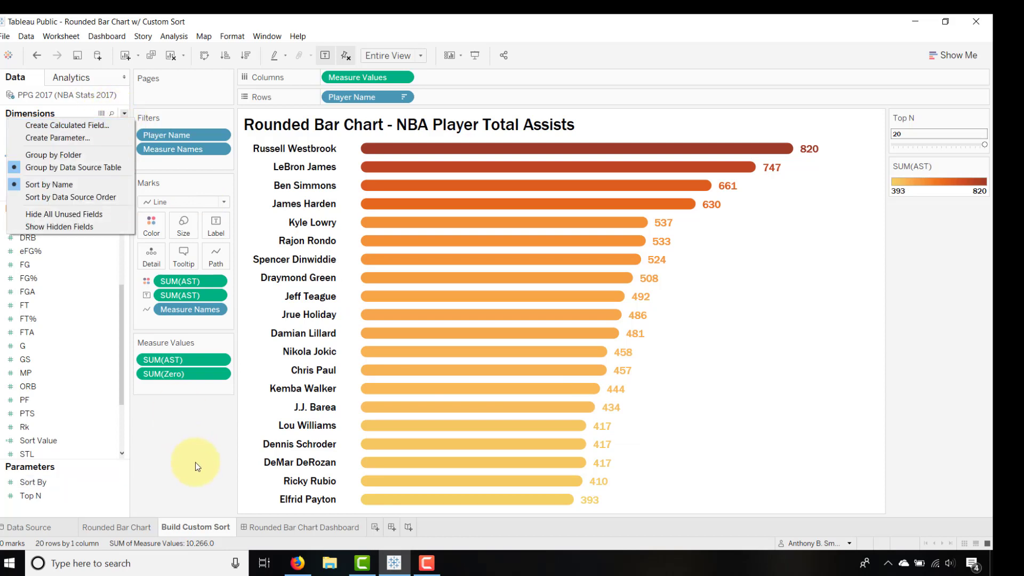
click(187, 445)
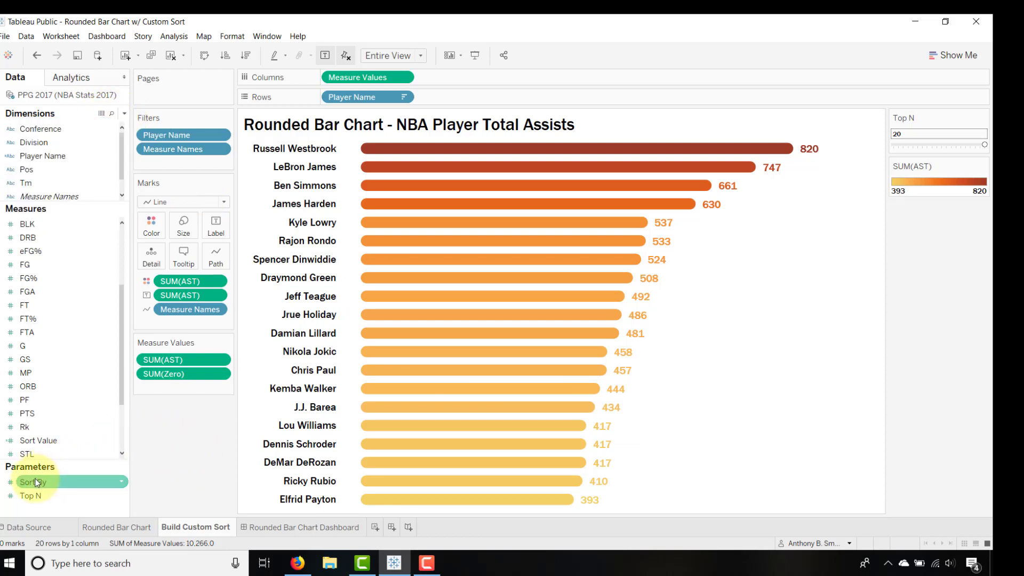
right_click(46, 440)
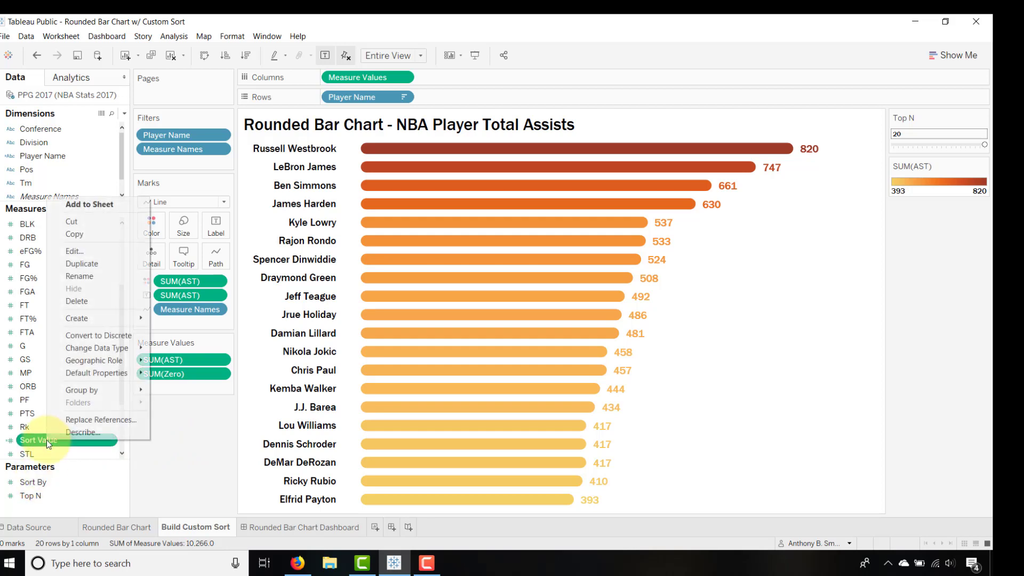
click(84, 250)
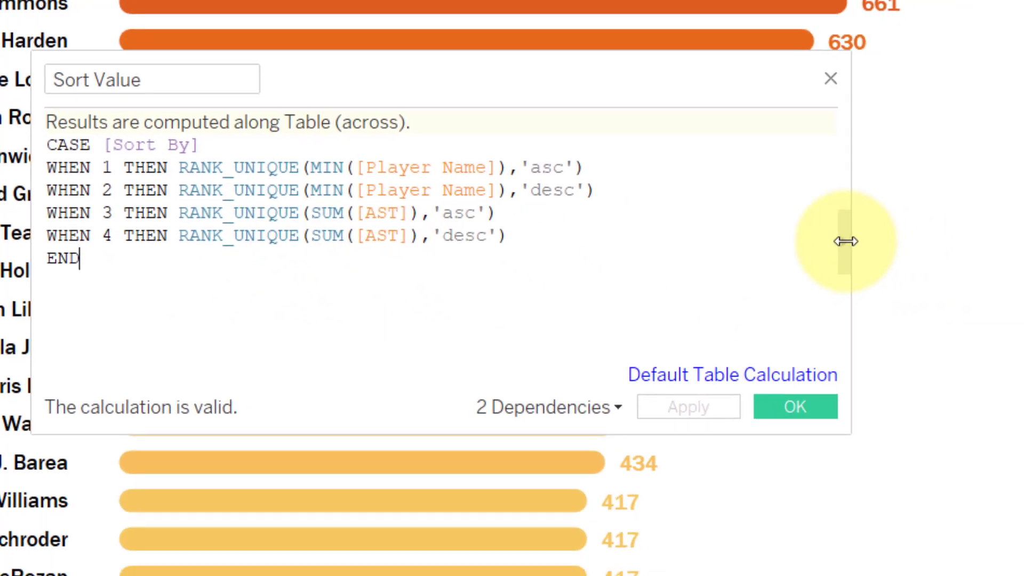
click(812, 232)
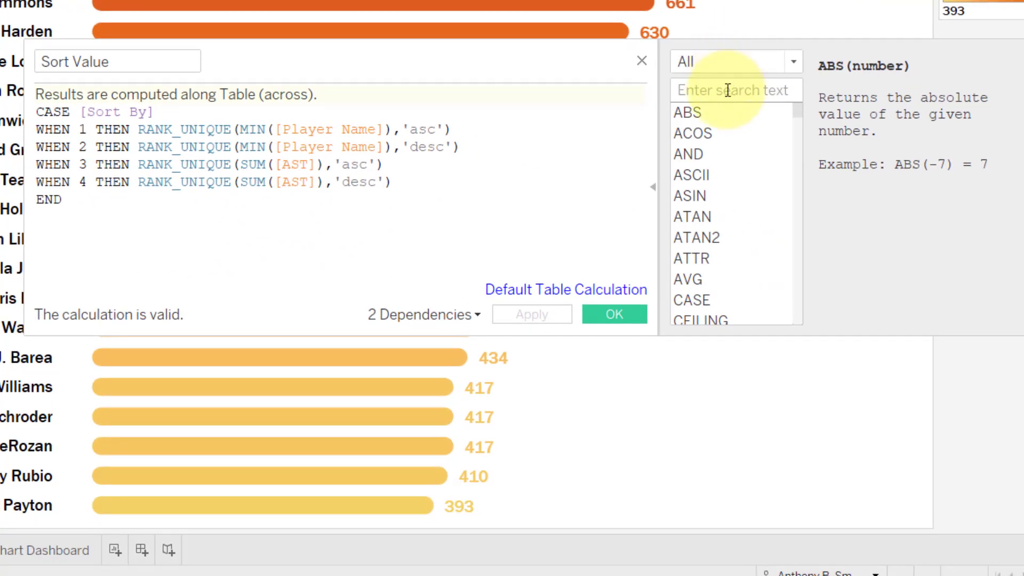
click(728, 91)
text(rank)
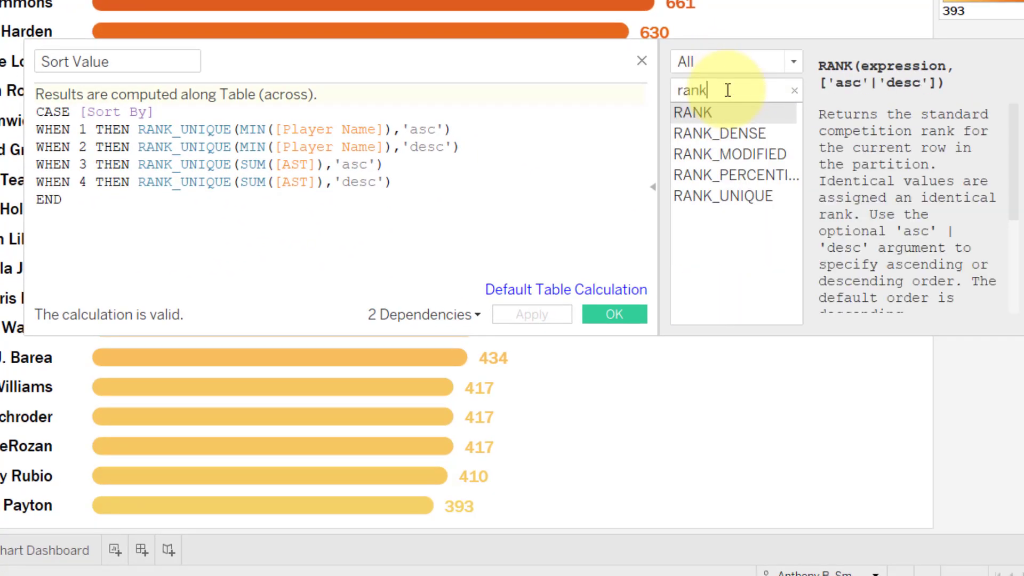
key(BackSpace)
click(700, 194)
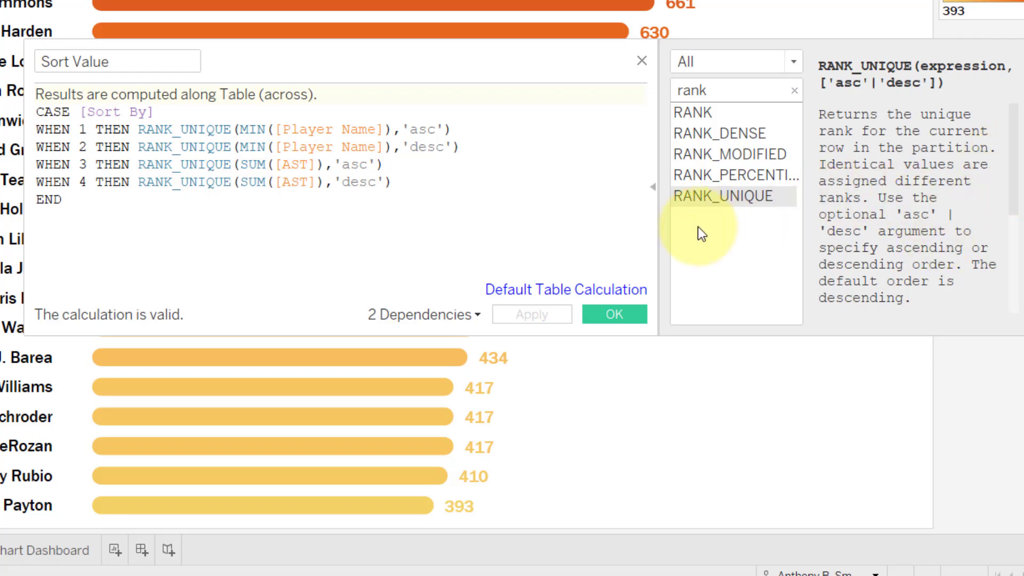
click(653, 186)
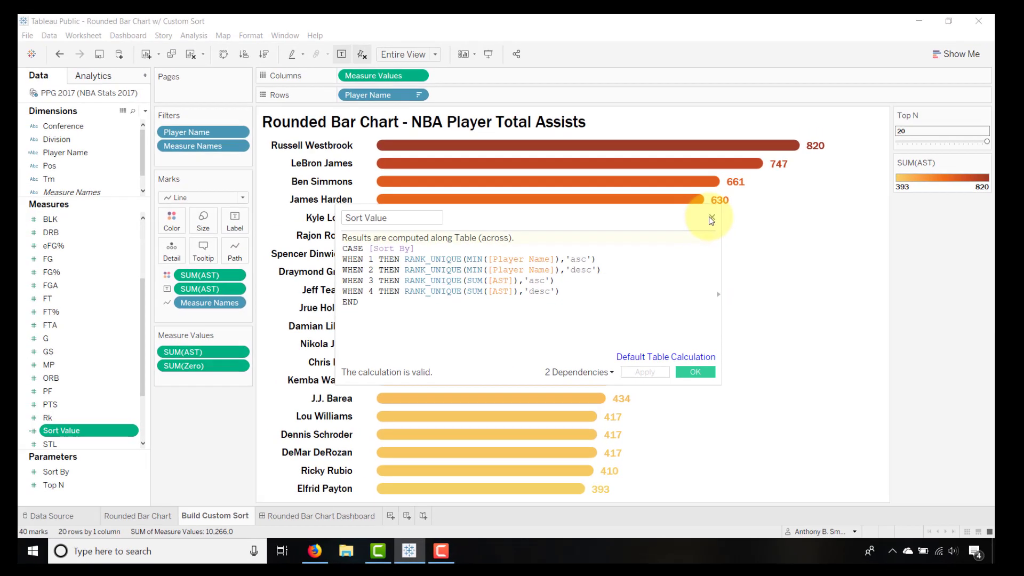
click(711, 219)
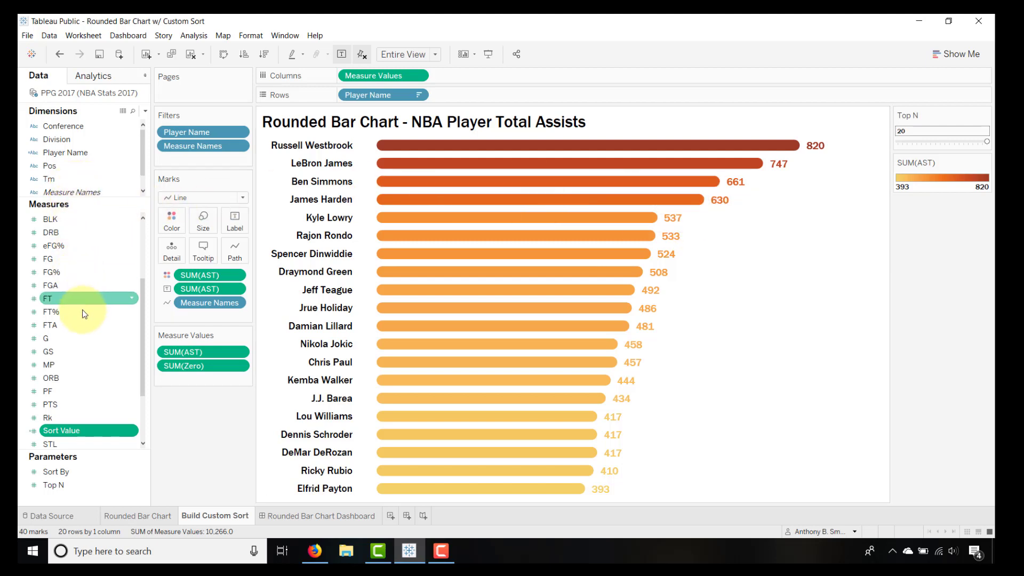
- Add Sort Value to Rows as a discrete pill placed before Player Name, ranking rows 1–20
drag(80, 431, 469, 93)
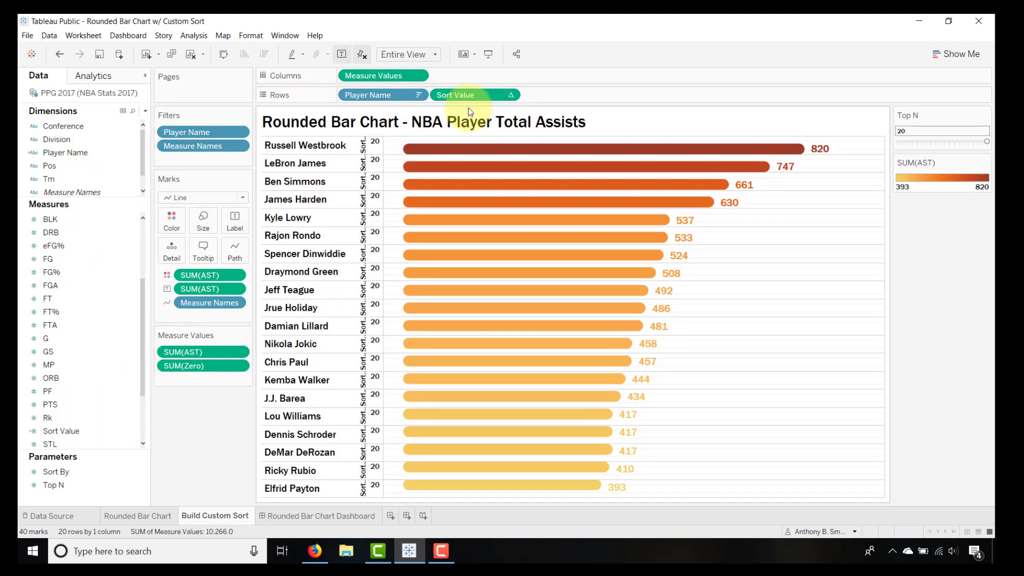
click(513, 96)
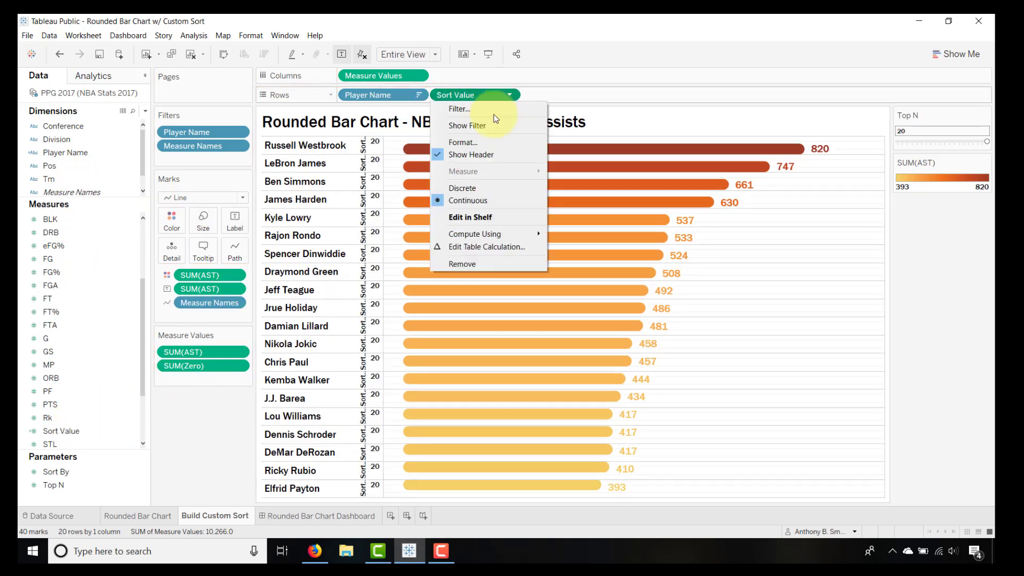
click(470, 185)
drag(478, 97, 341, 93)
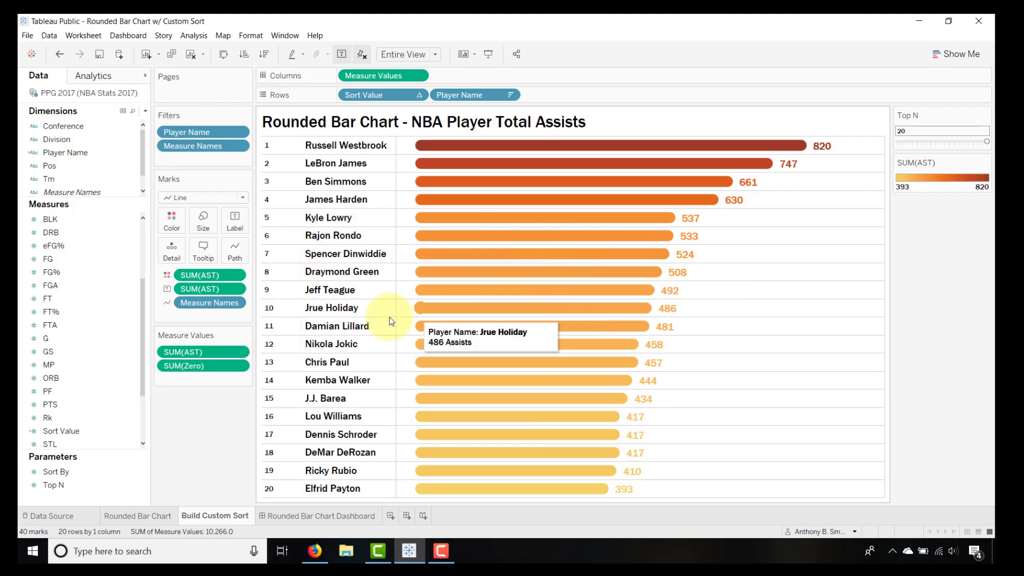
- Show the Sort By parameter control and try the Player Name A-Z and Z-A orders
right_click(56, 471)
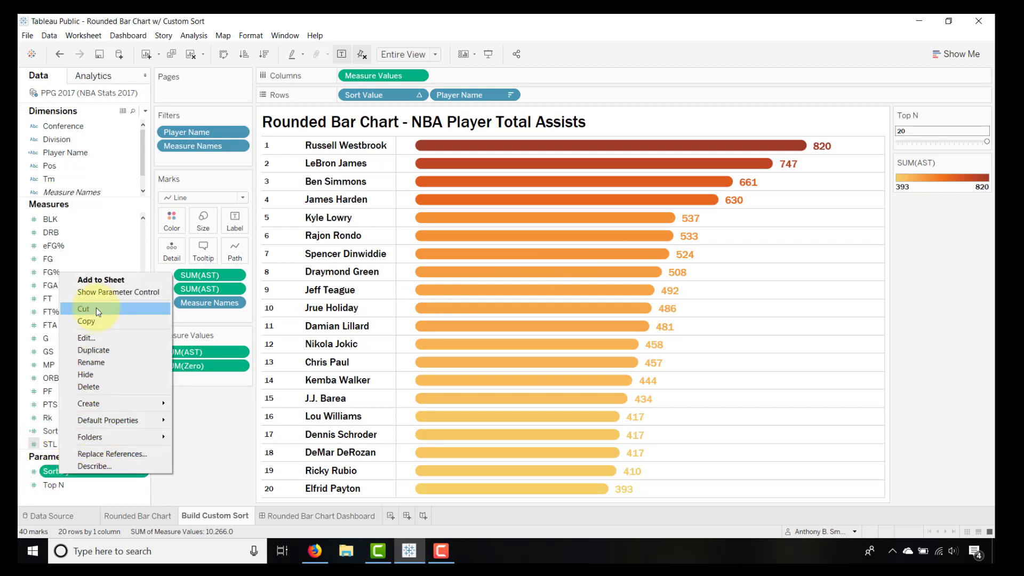
click(100, 292)
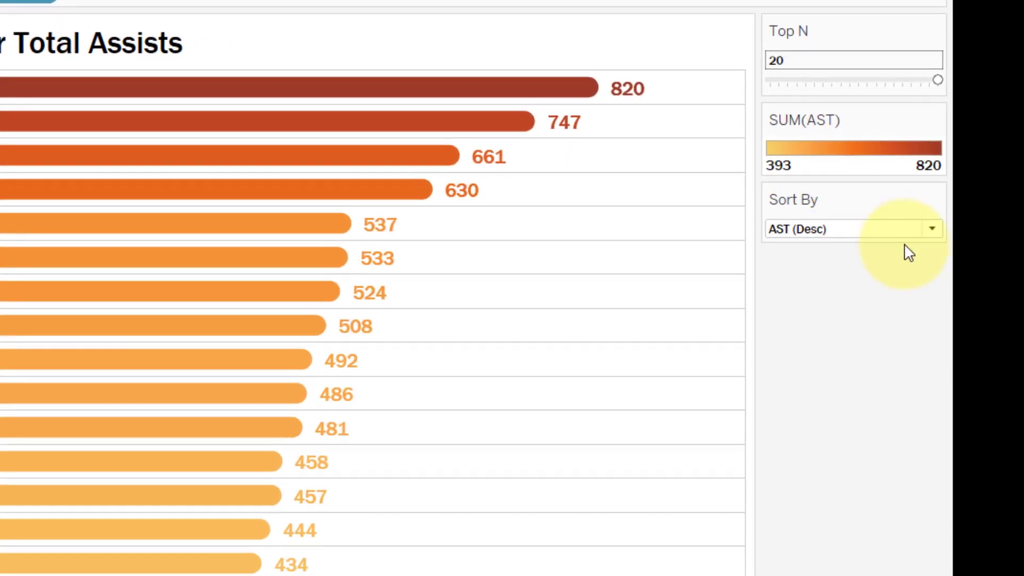
click(944, 226)
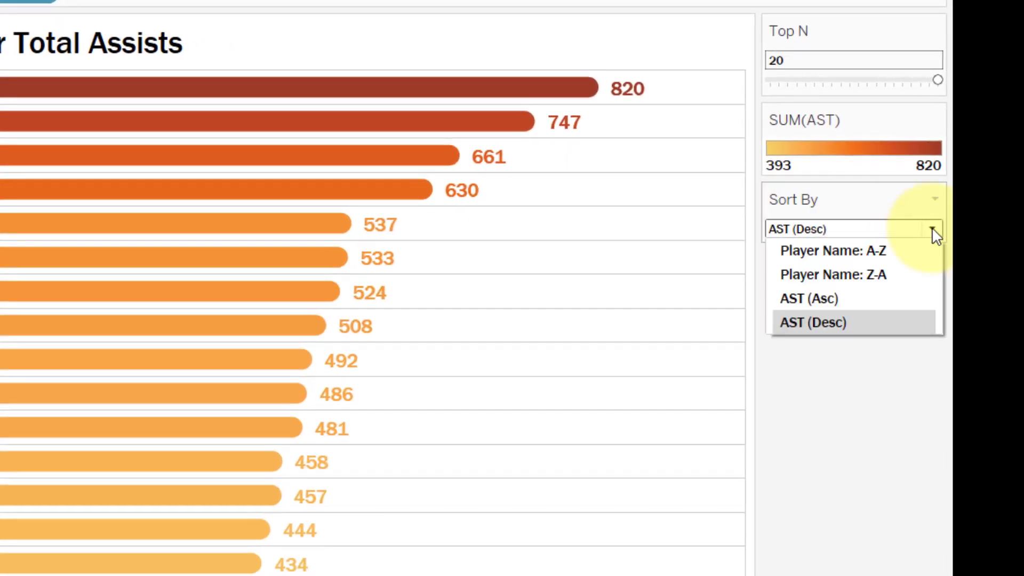
click(880, 250)
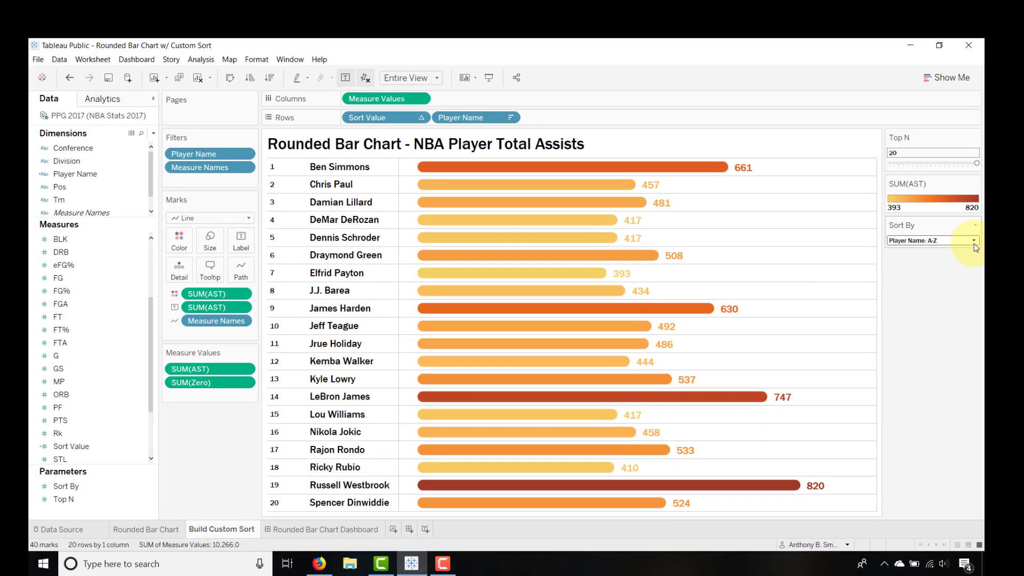
click(935, 238)
click(931, 265)
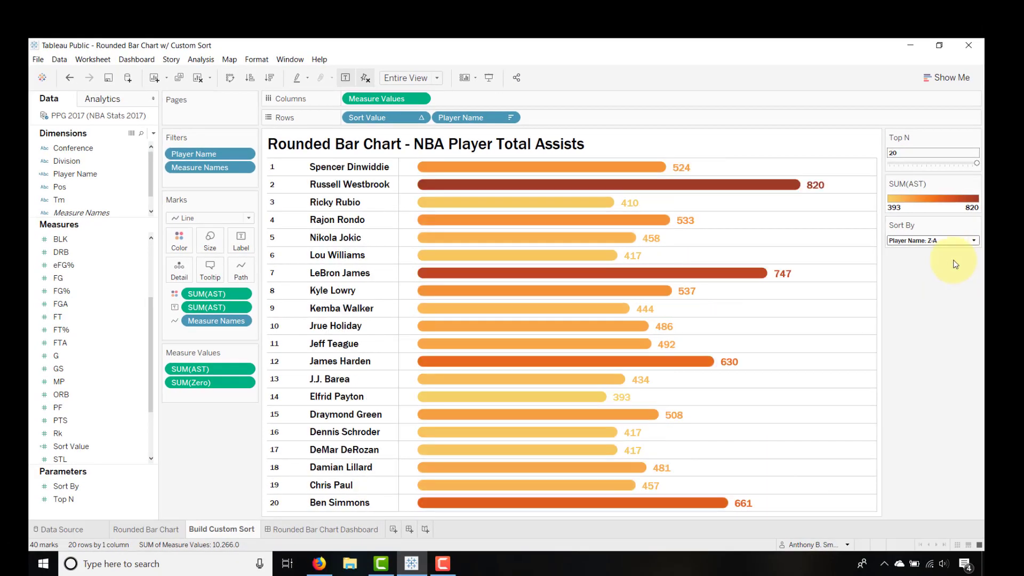
- Set Sort By to AST (Desc) and hide the Sort Value rank header
click(974, 240)
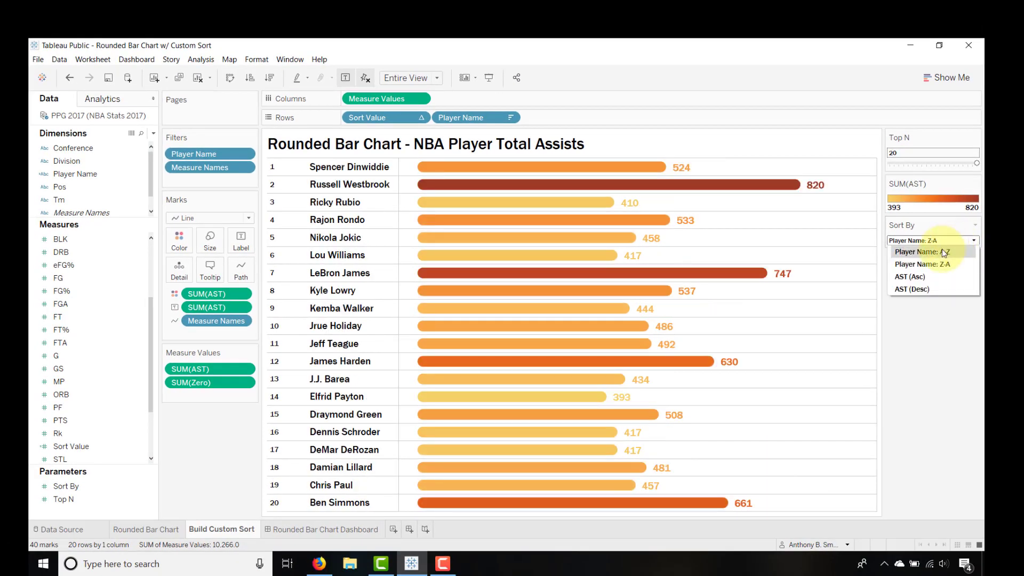
click(920, 289)
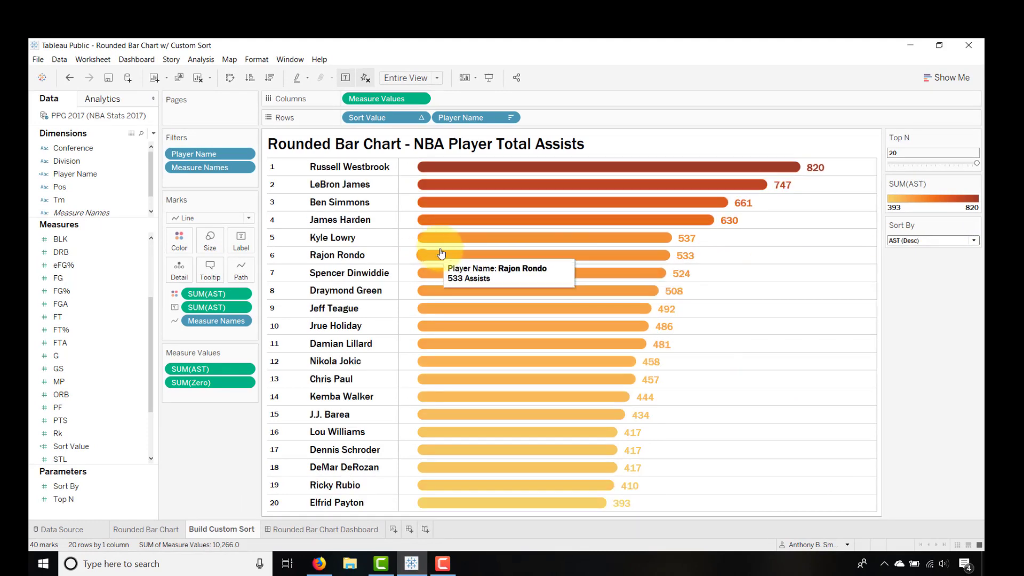
click(421, 118)
click(376, 200)
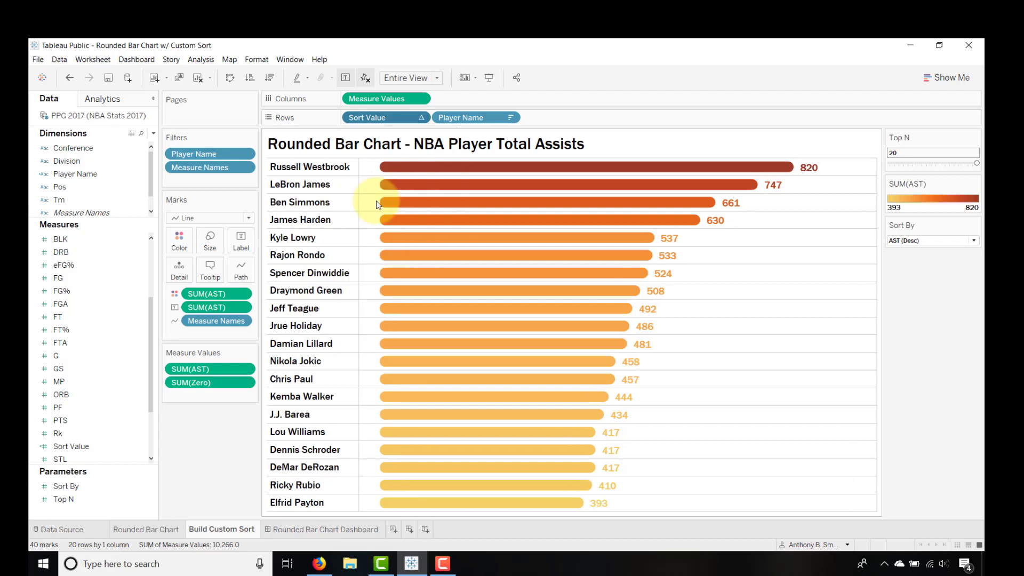
- In the sheet's Borders formatting, set the Column Divider pane to None
right_click(728, 241)
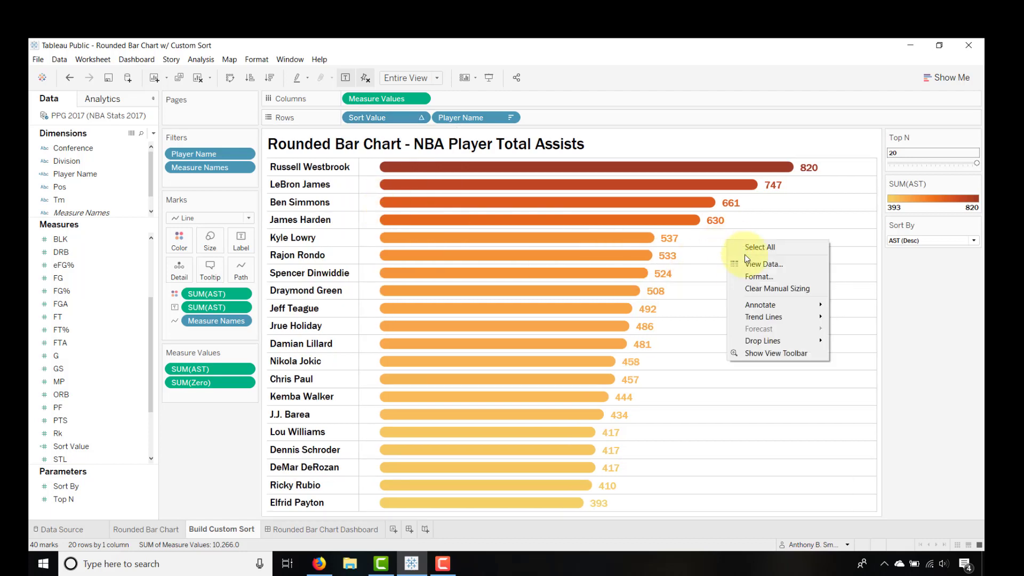
click(751, 273)
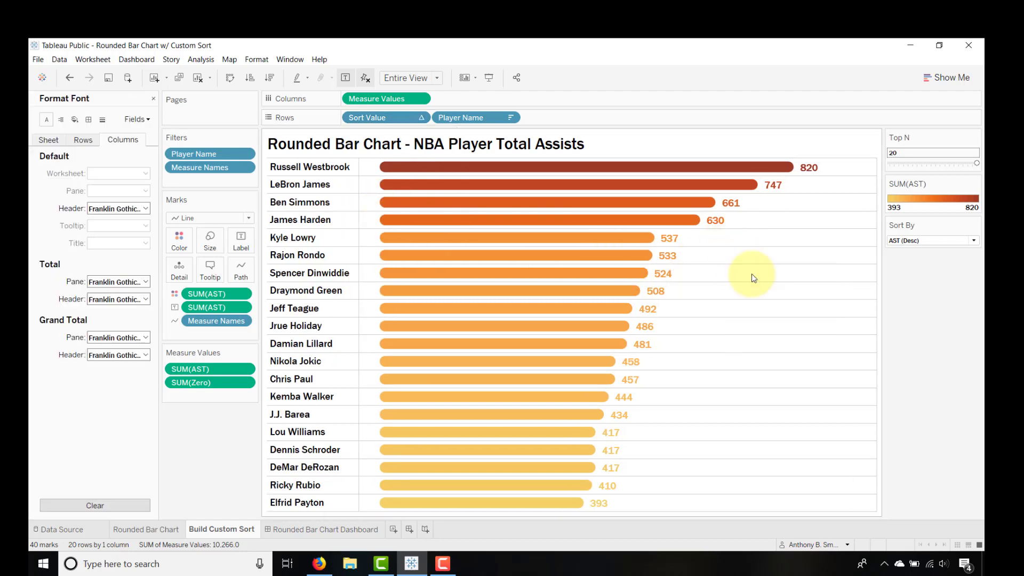
click(88, 121)
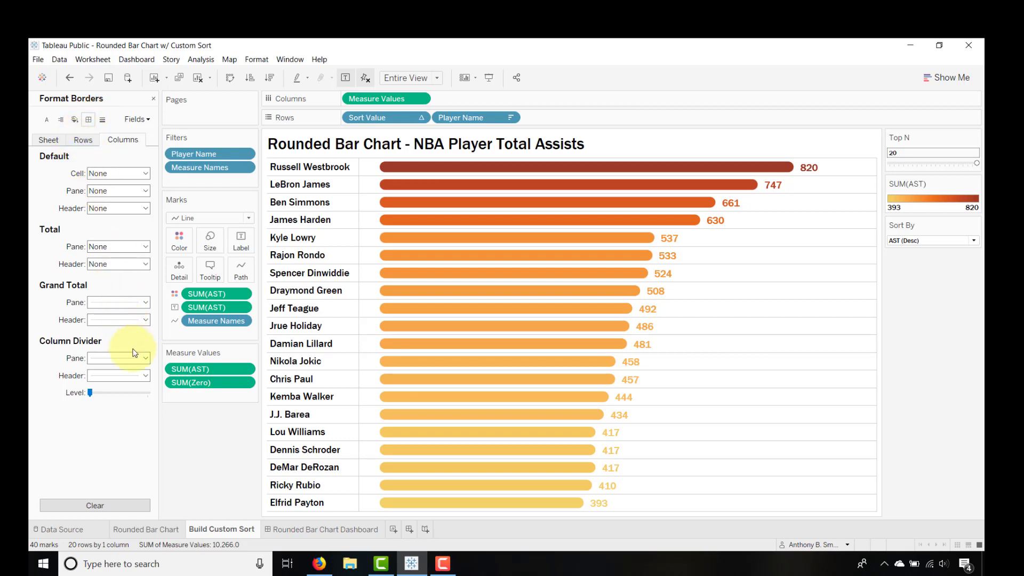
click(147, 360)
click(135, 372)
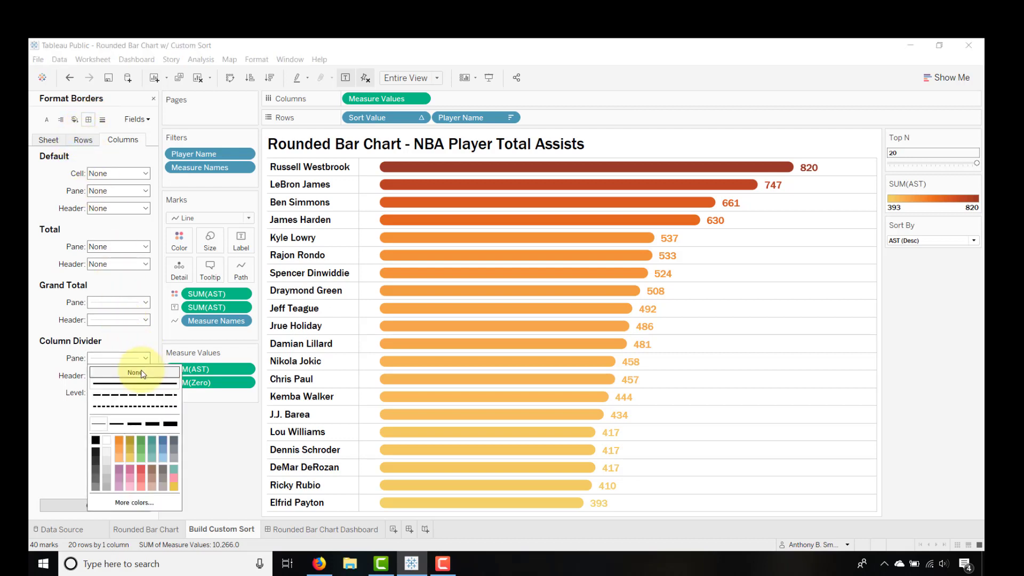
- Set the Row Divider pane to None on the Rows borders tab
click(87, 142)
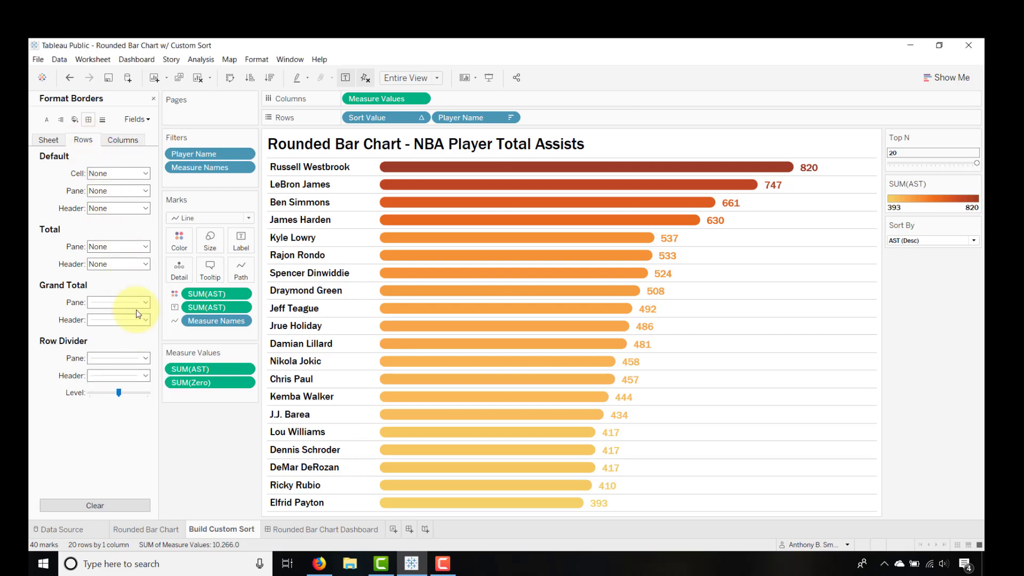
click(145, 357)
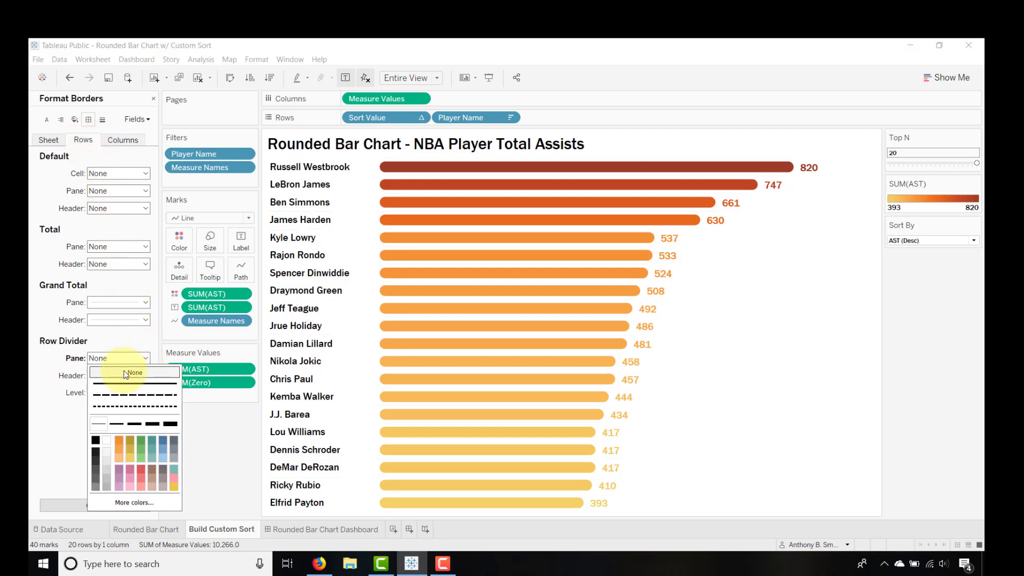
click(124, 373)
click(216, 455)
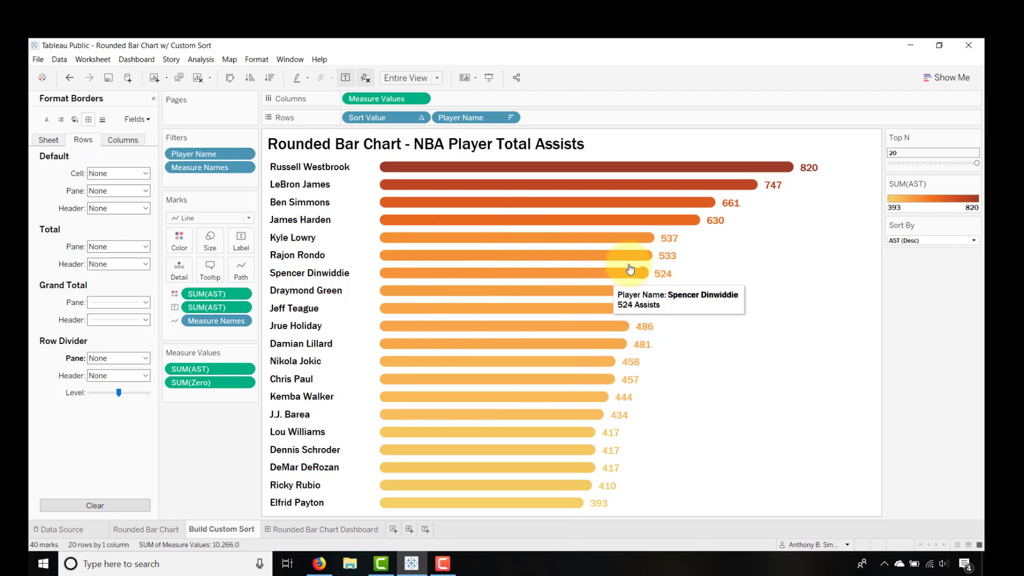
click(976, 186)
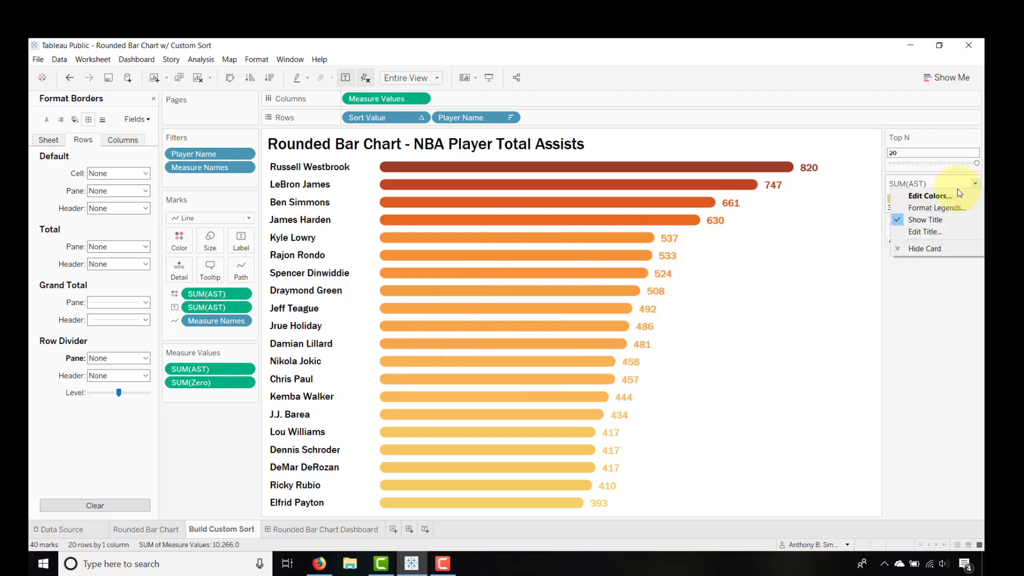
- Recolour the SUM(AST) assist bars with the Green palette in place of Orange-Gold
click(934, 199)
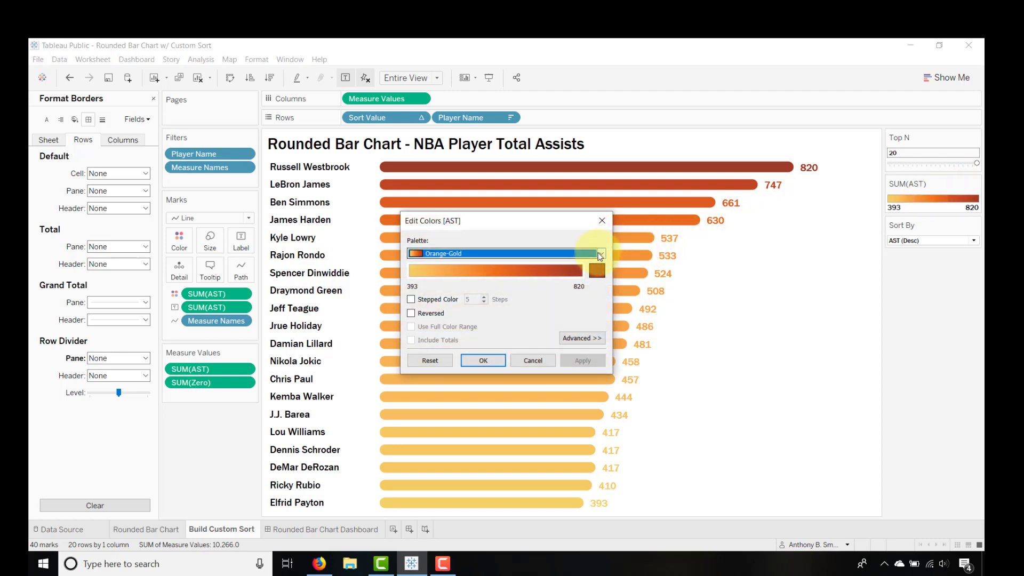
click(601, 254)
click(462, 264)
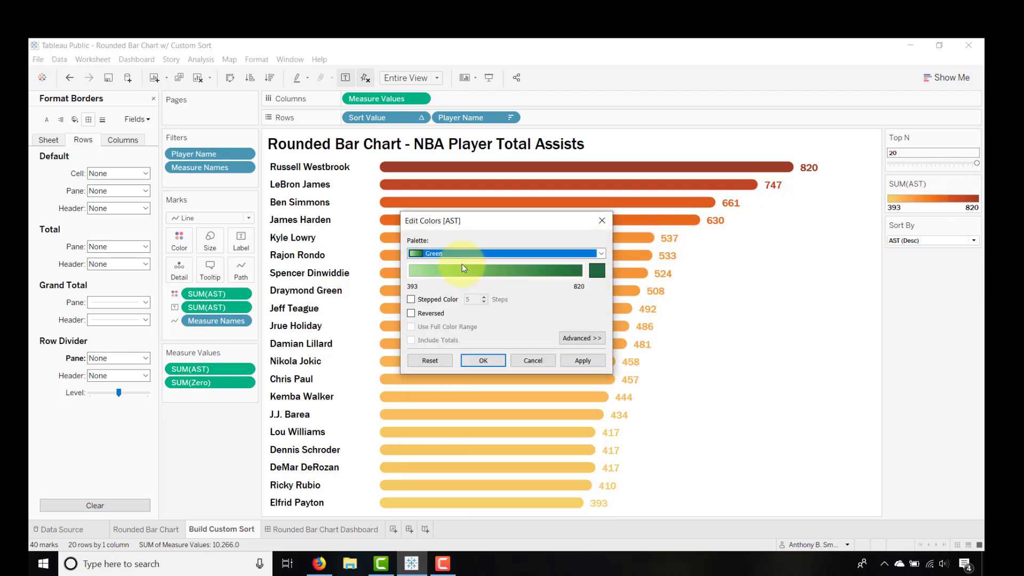
click(586, 361)
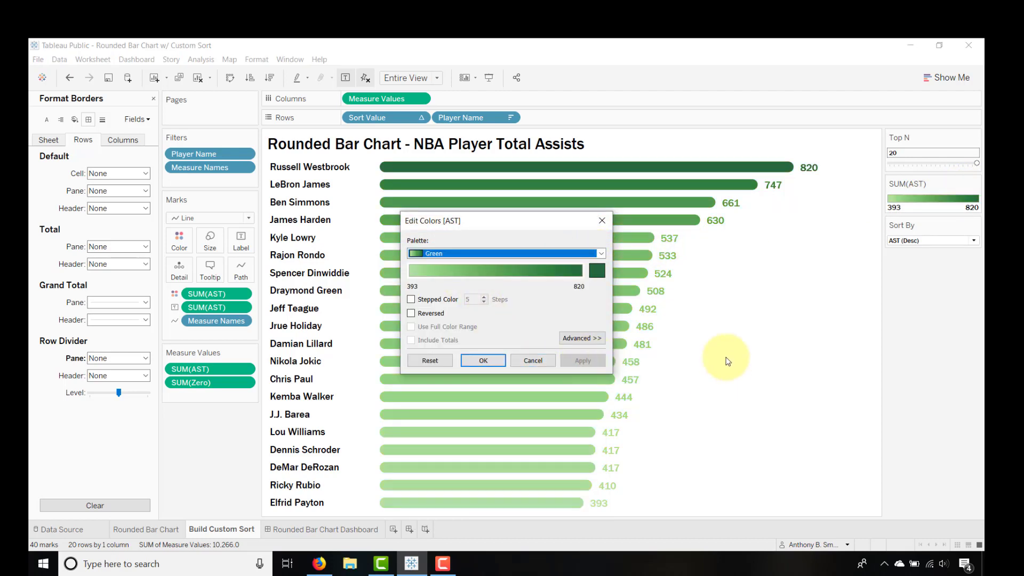
click(602, 220)
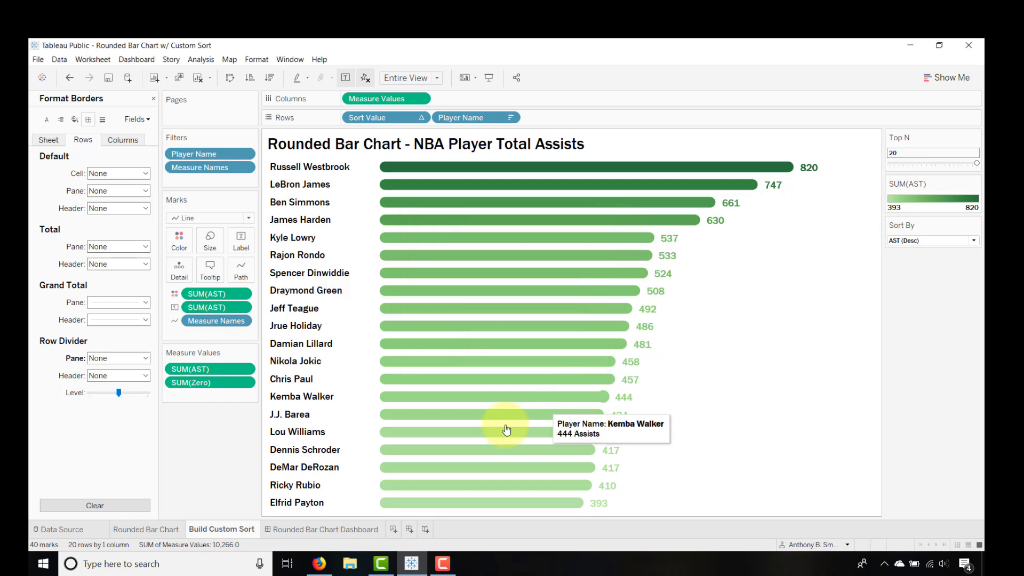